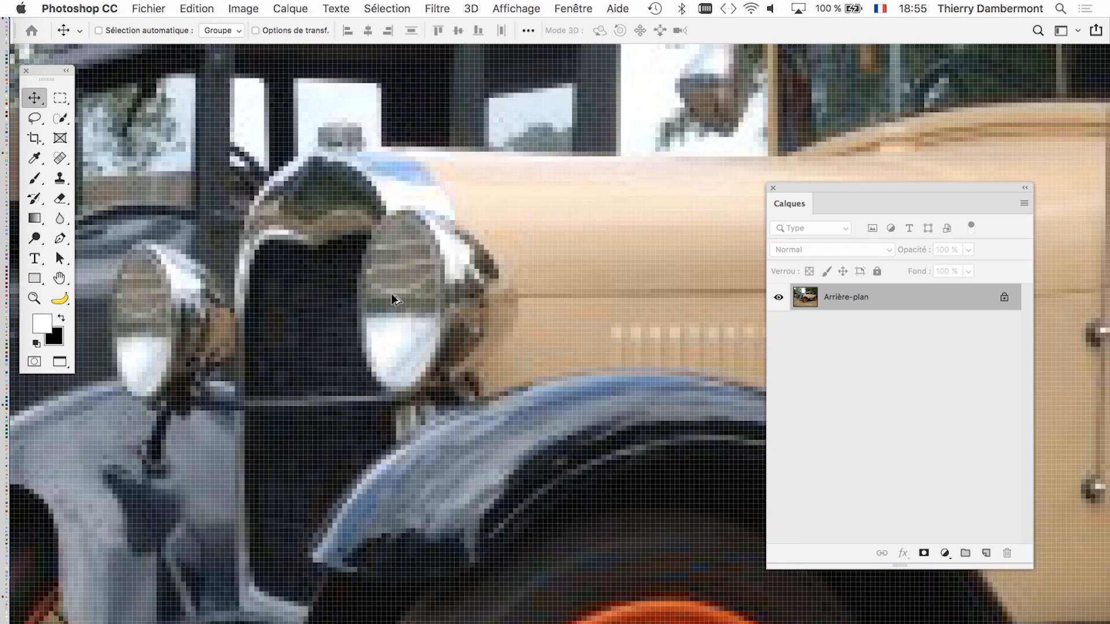
- Duplicate the Arrière-plan layer of the car photo
scroll(391, 294, down, 8)
scroll(391, 293, down, 1)
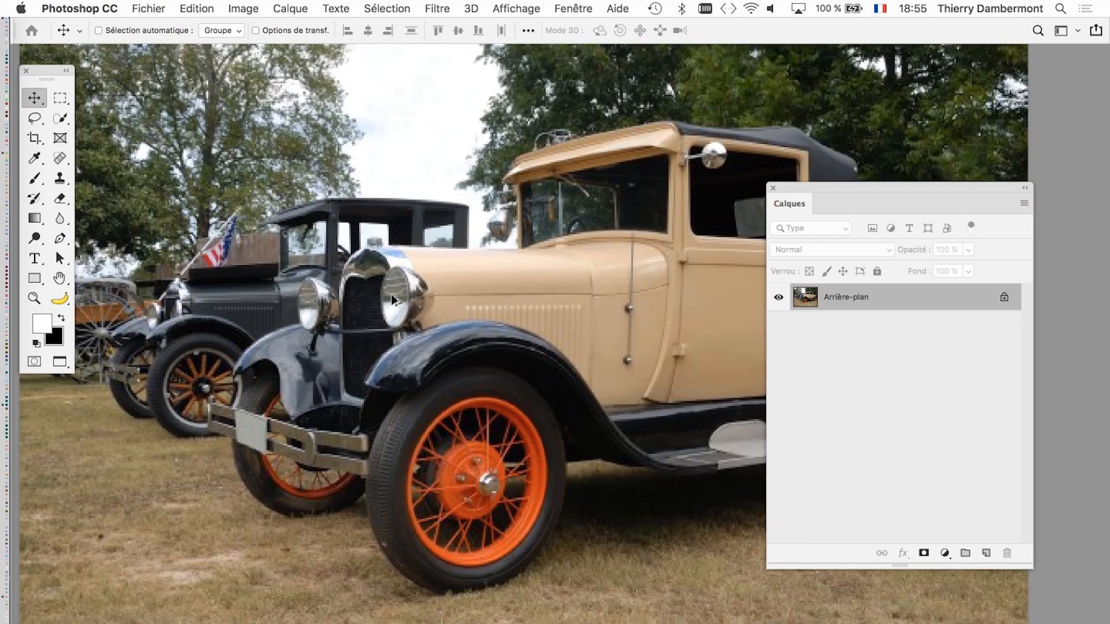
drag(538, 310, 428, 292)
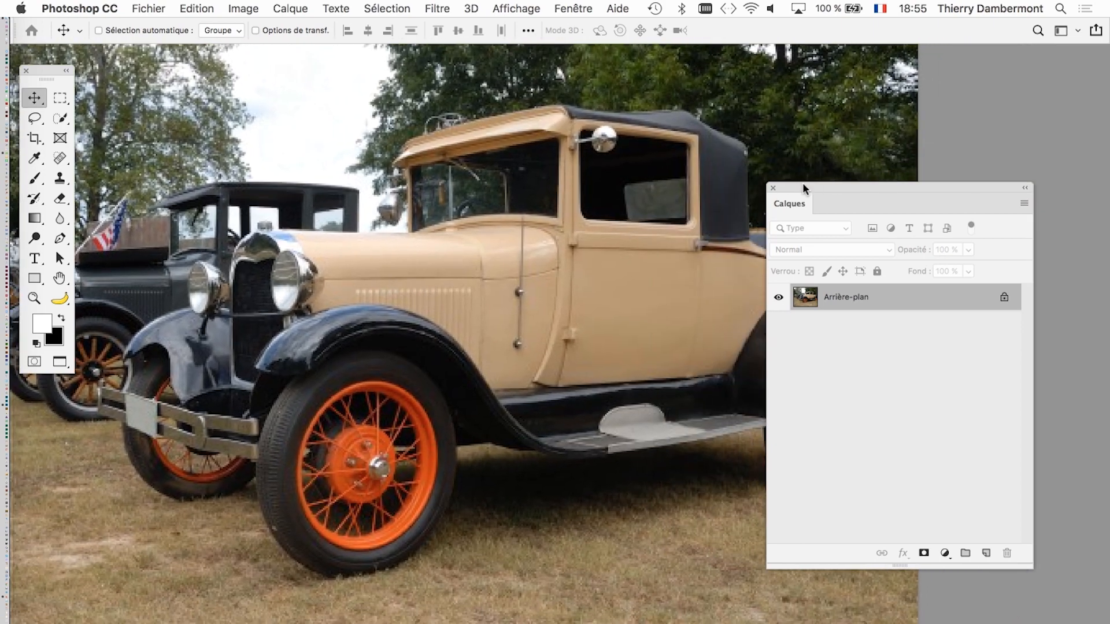
drag(805, 196, 831, 124)
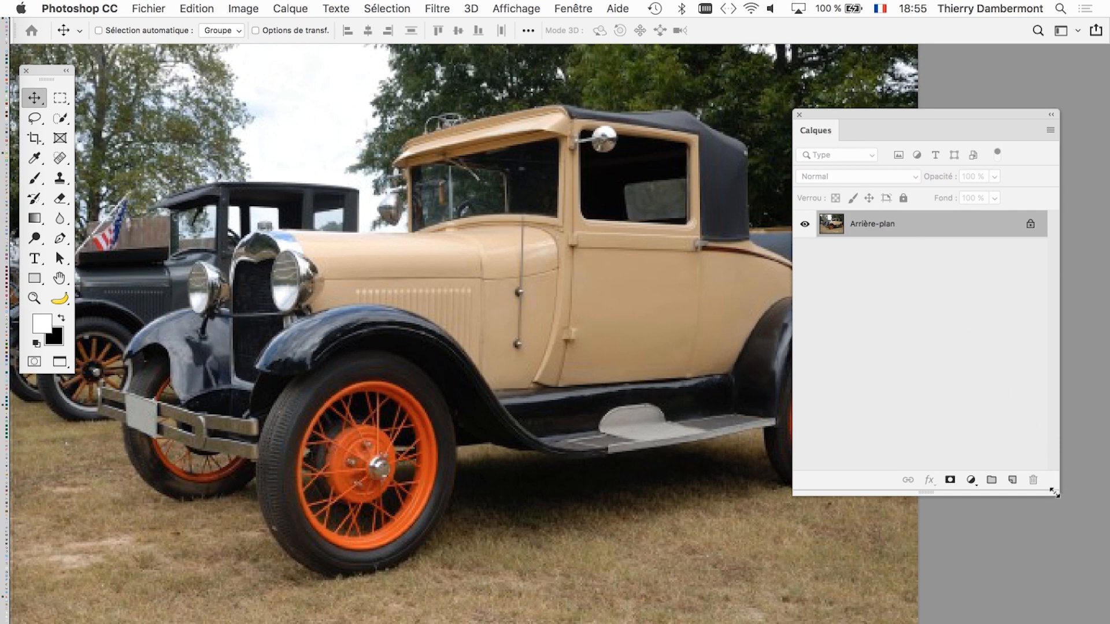
drag(1055, 494, 1004, 389)
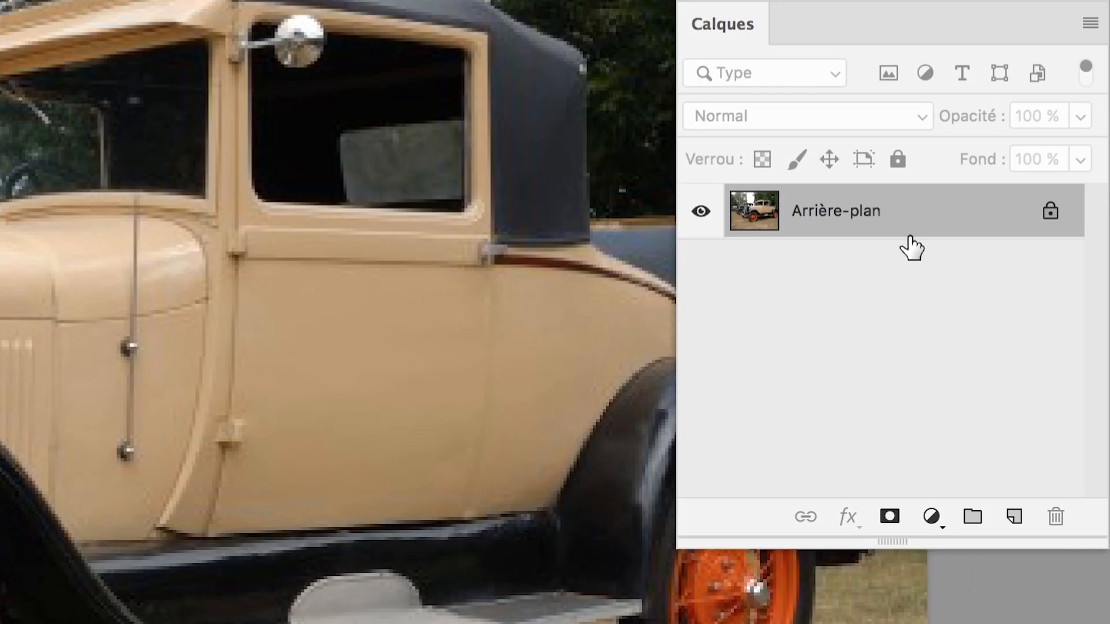
drag(909, 233, 1011, 527)
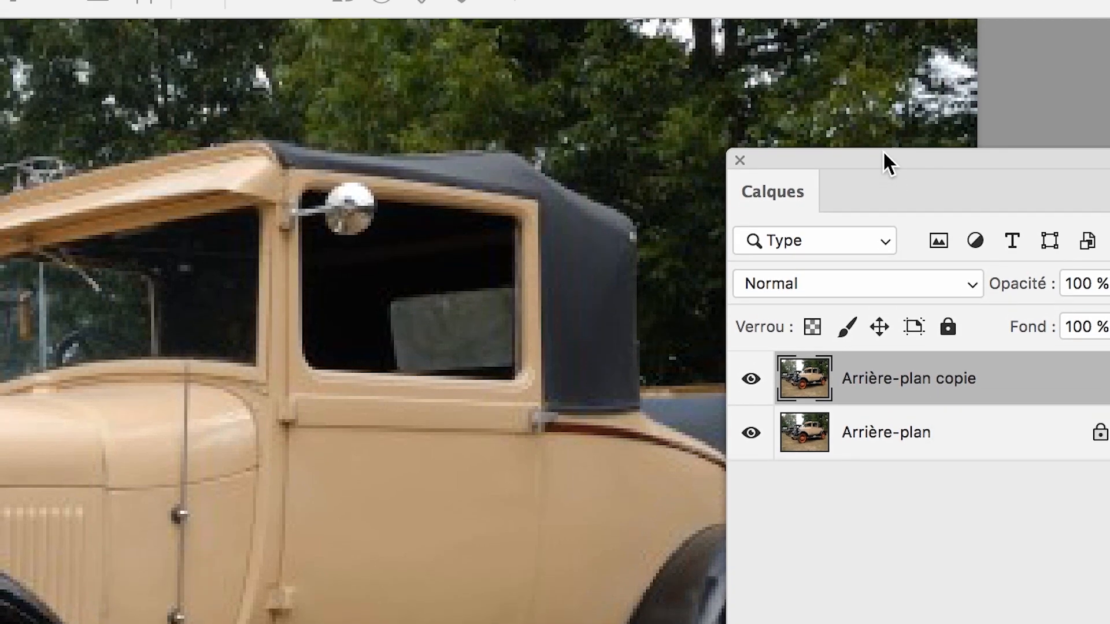
- Convert the Arrière-plan copie layer to a smart object
drag(845, 2, 771, 138)
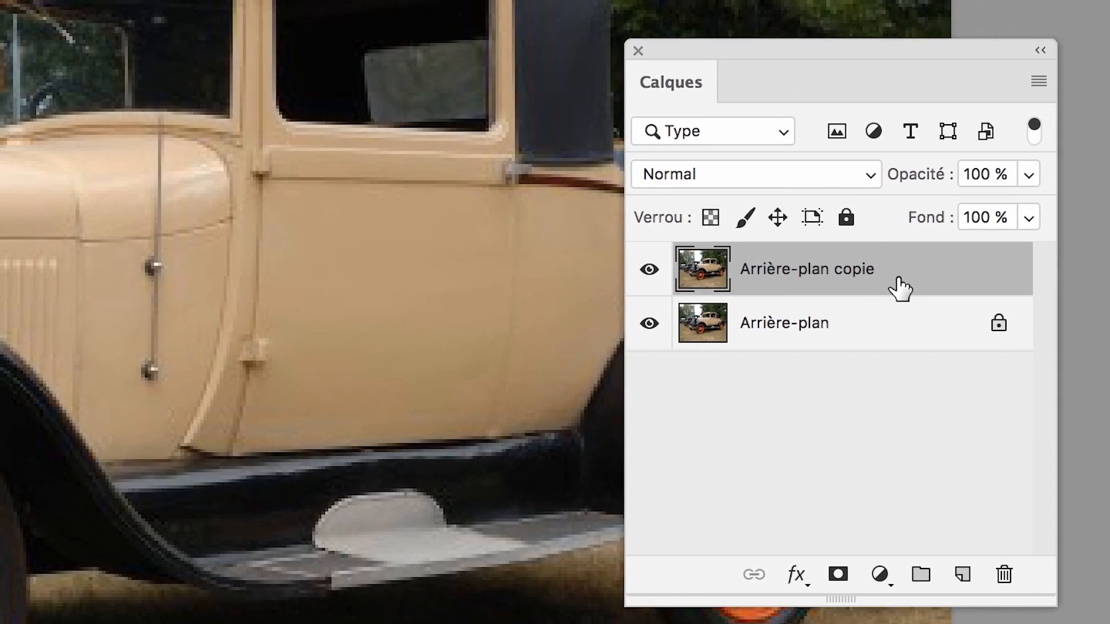
right_click(902, 286)
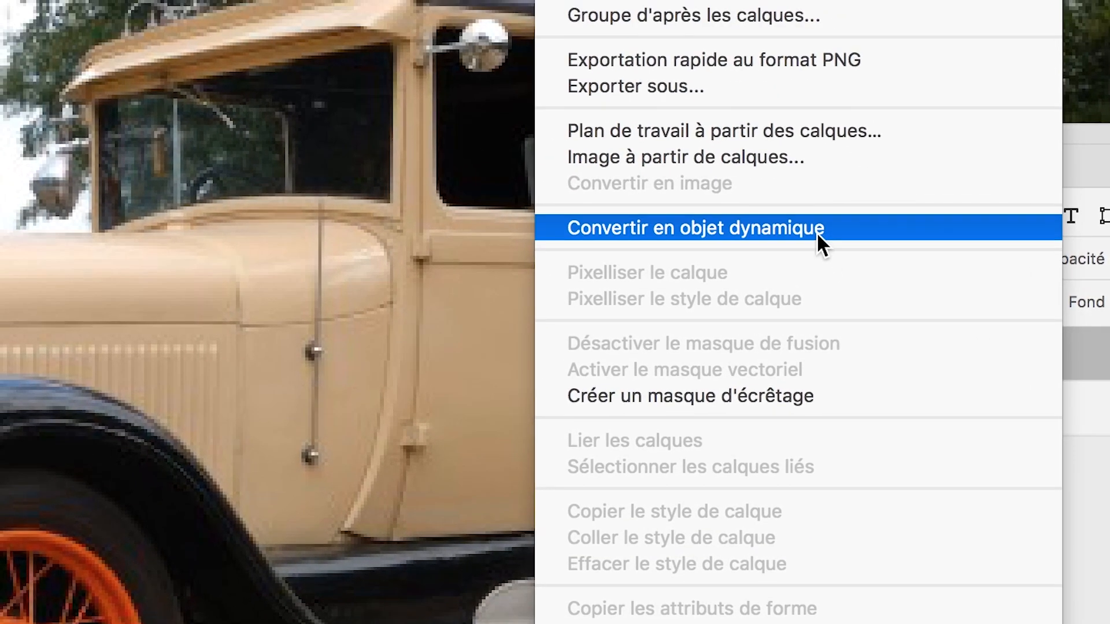
click(653, 147)
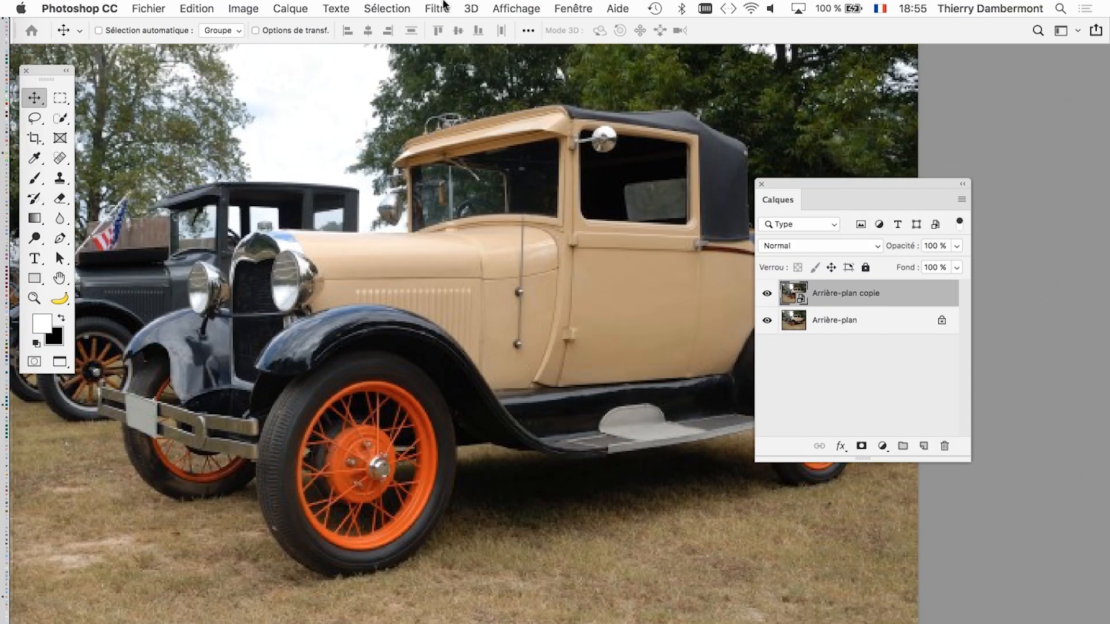
- Apply a Flou gaussien filter with a radius of 2,0 pixels to the Arrière-plan copie smart object
click(442, 8)
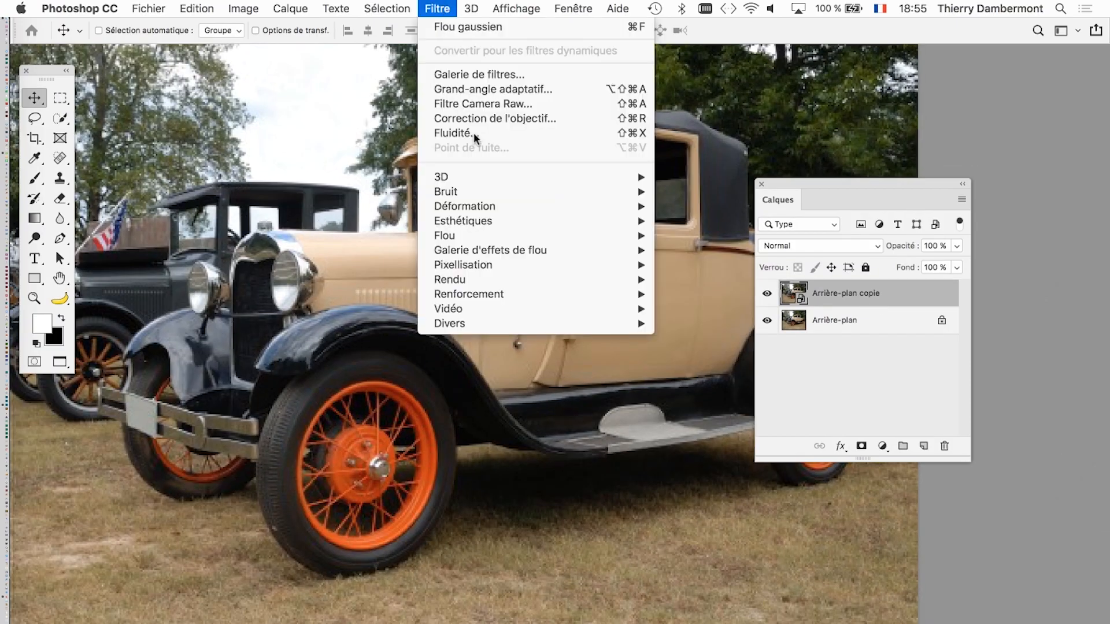
mouse_move(488, 246)
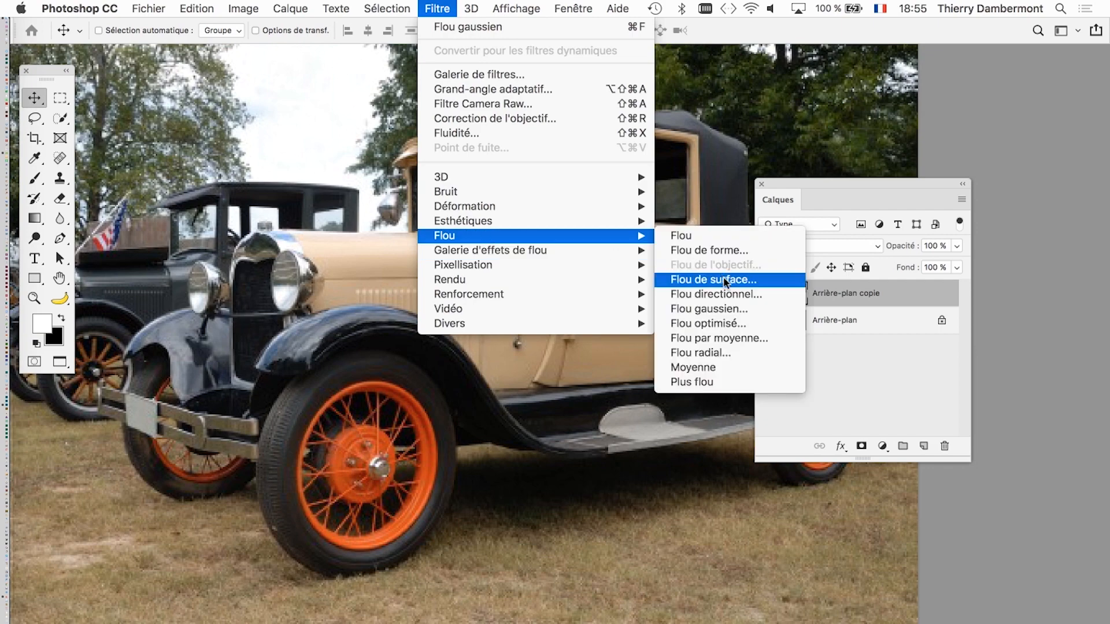
click(732, 308)
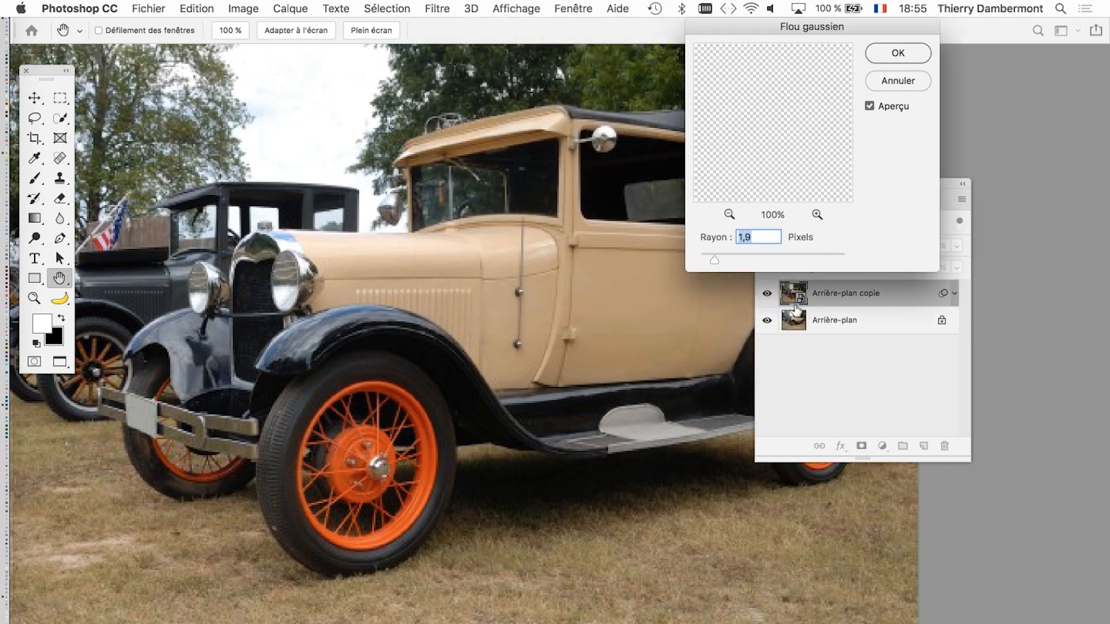
drag(722, 258, 715, 258)
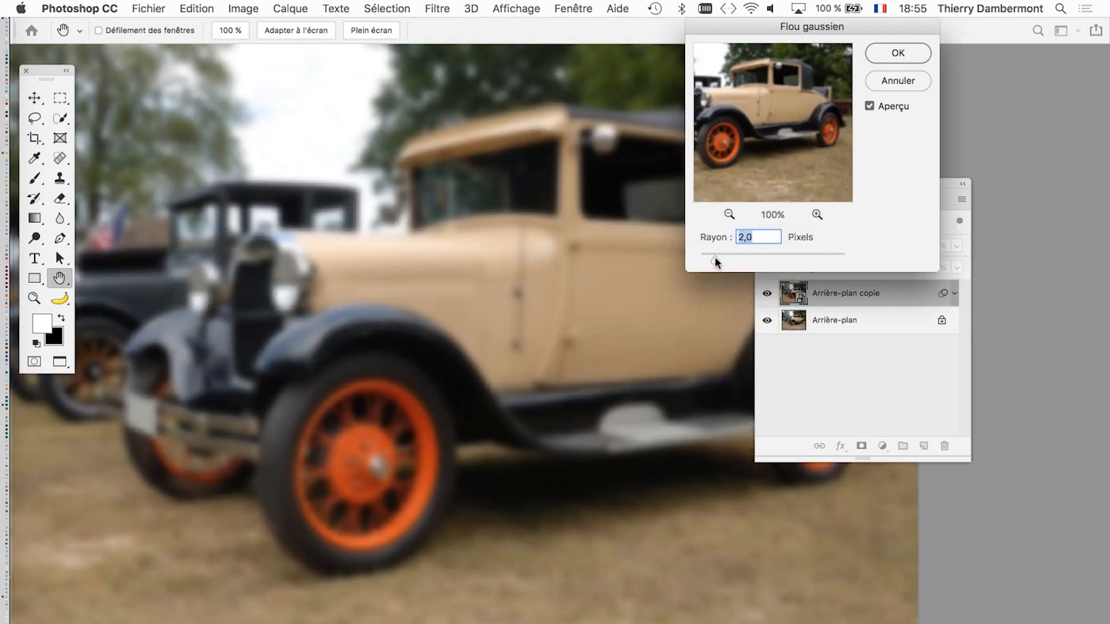
key(Return)
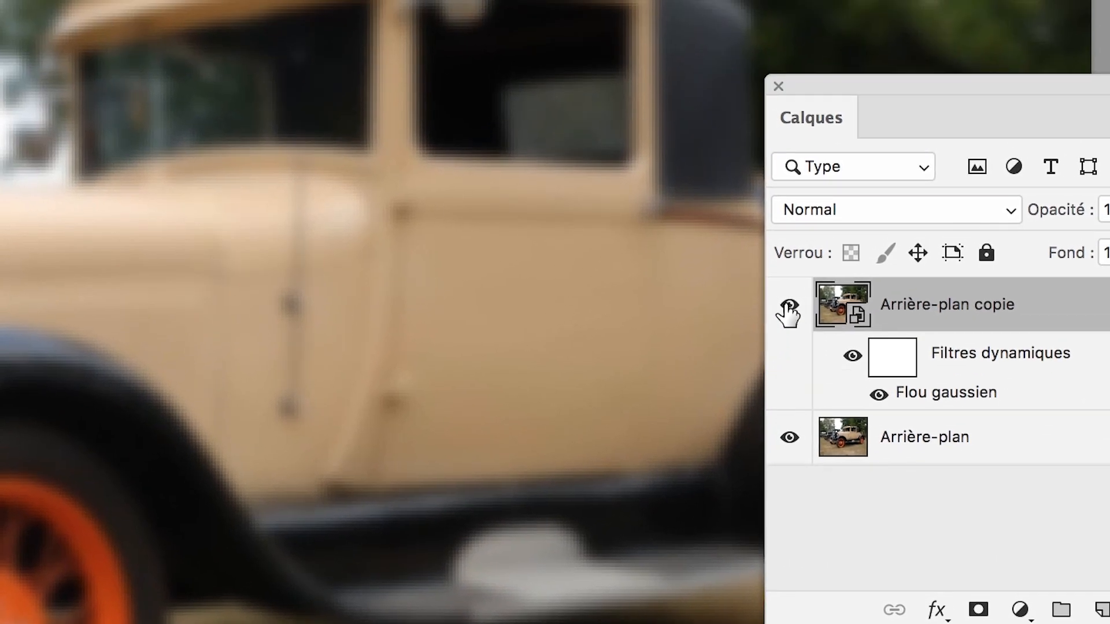
- Compare the blurred copy with the original by toggling its visibility, and set its blend mode to Différence
click(789, 307)
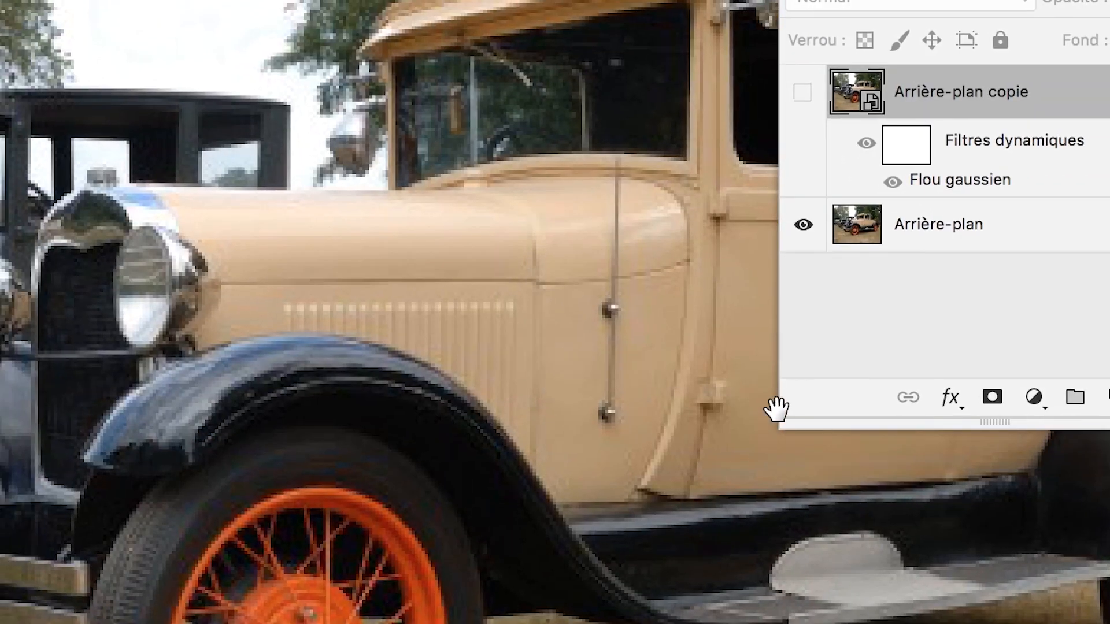
click(803, 93)
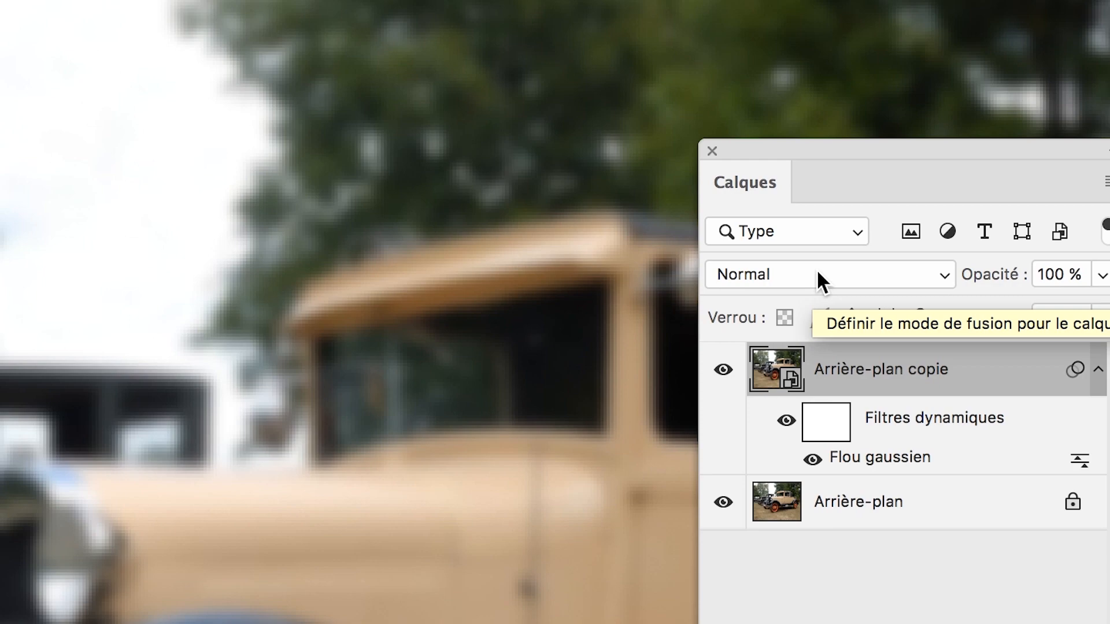
click(817, 269)
click(816, 270)
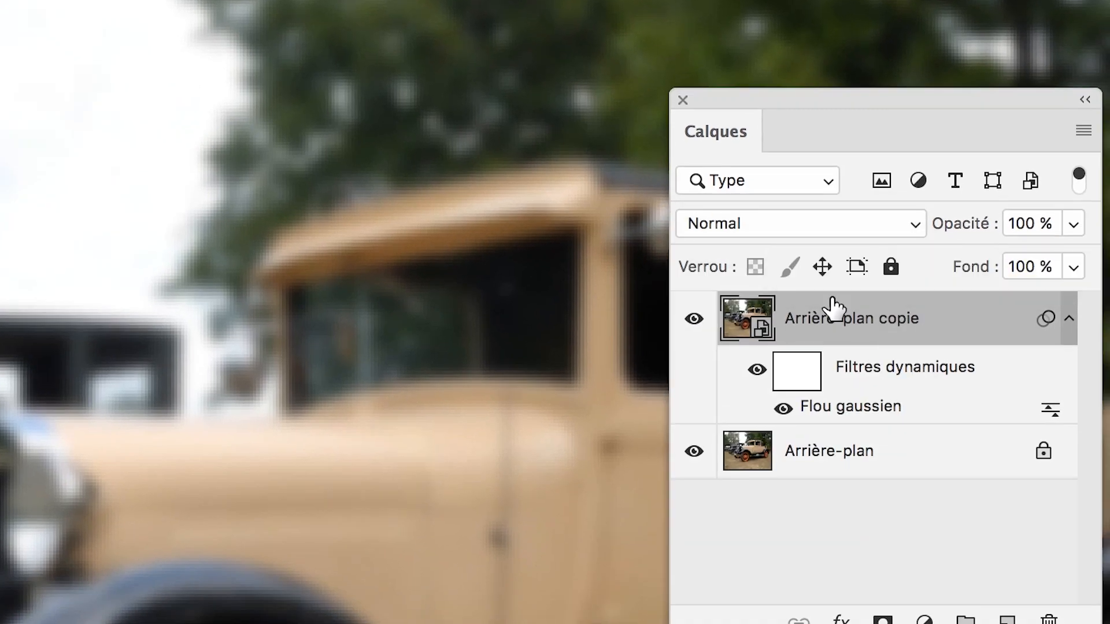
click(816, 269)
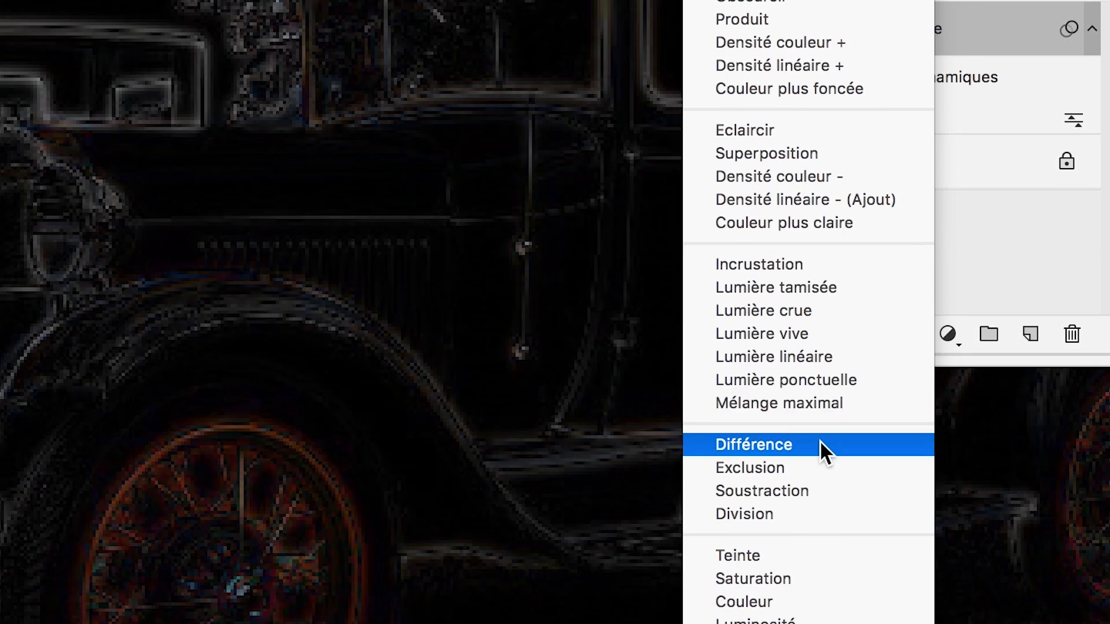
click(820, 443)
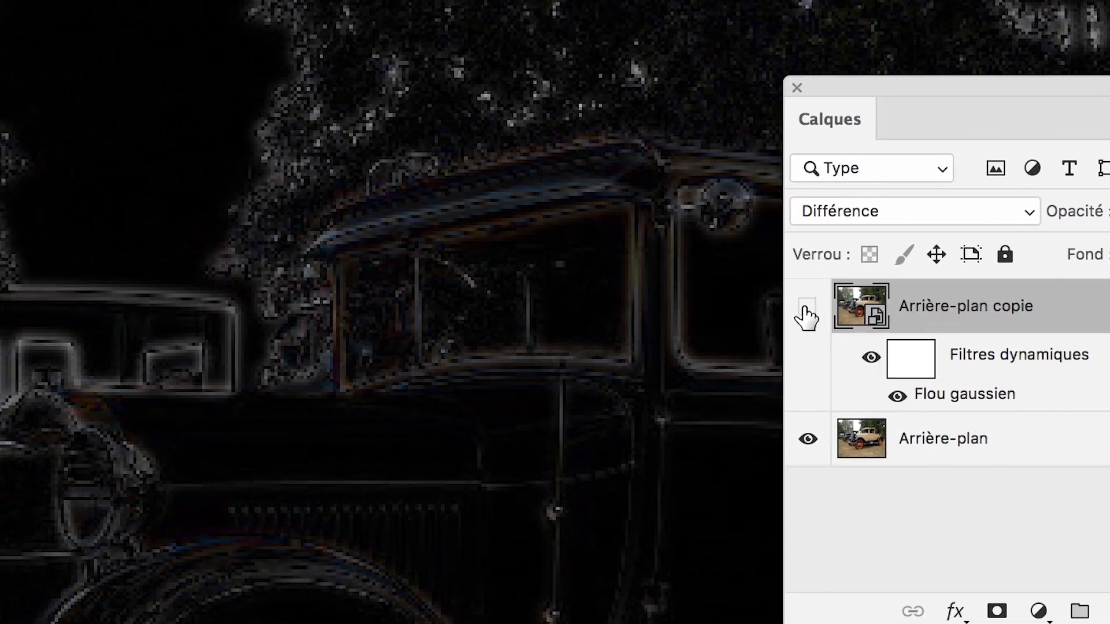
- Toggle the copy's visibility to compare the difference effect with the photo, and add an Inverser adjustment layer above it
click(803, 314)
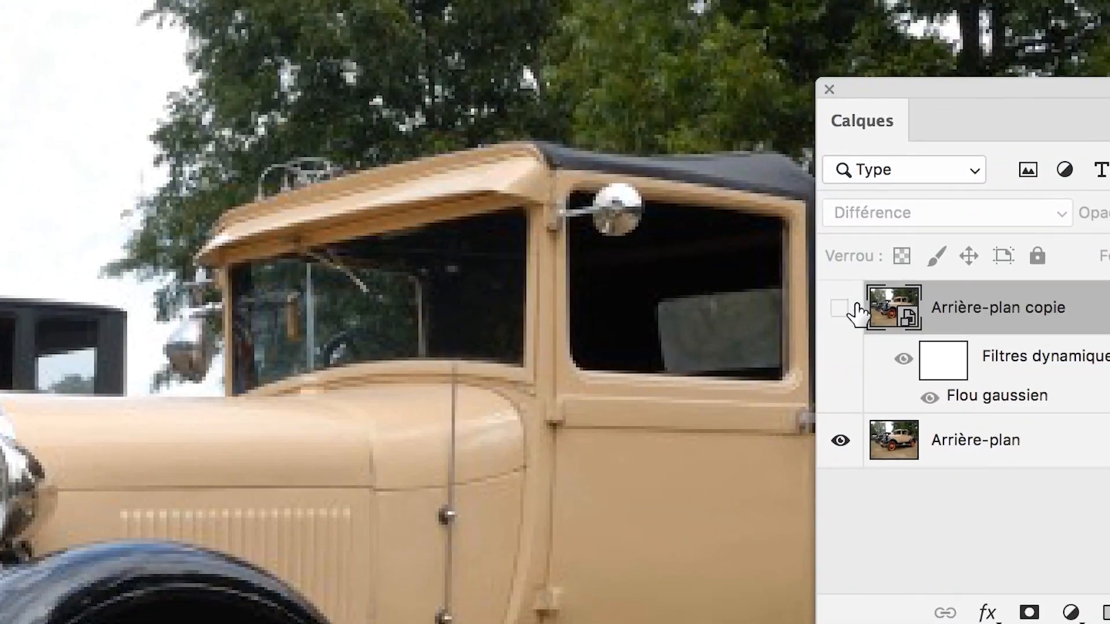
click(854, 303)
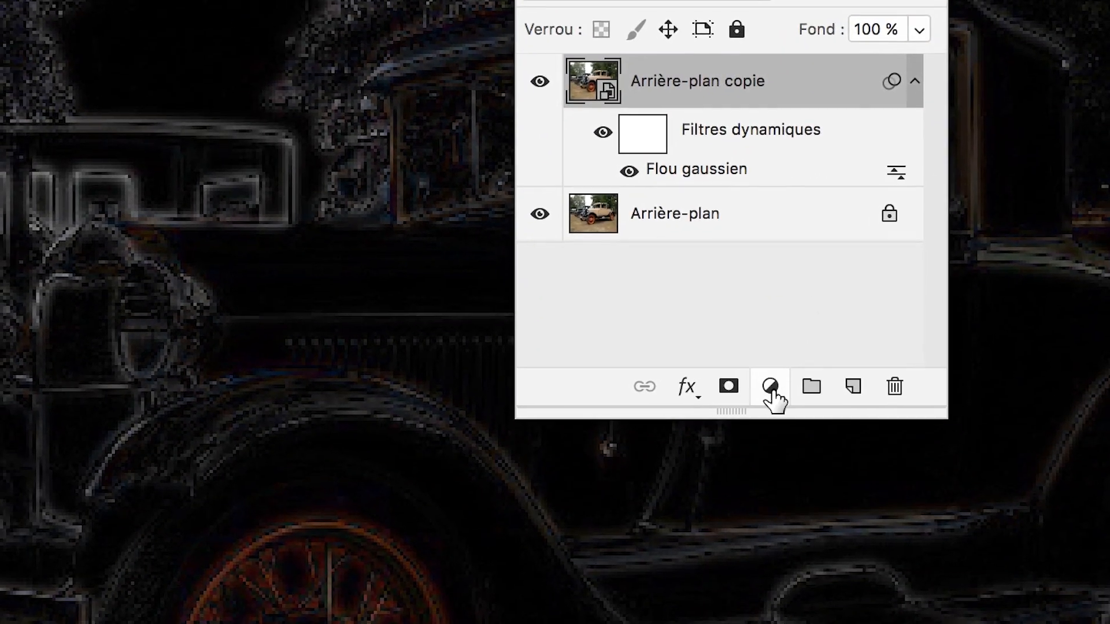
click(816, 590)
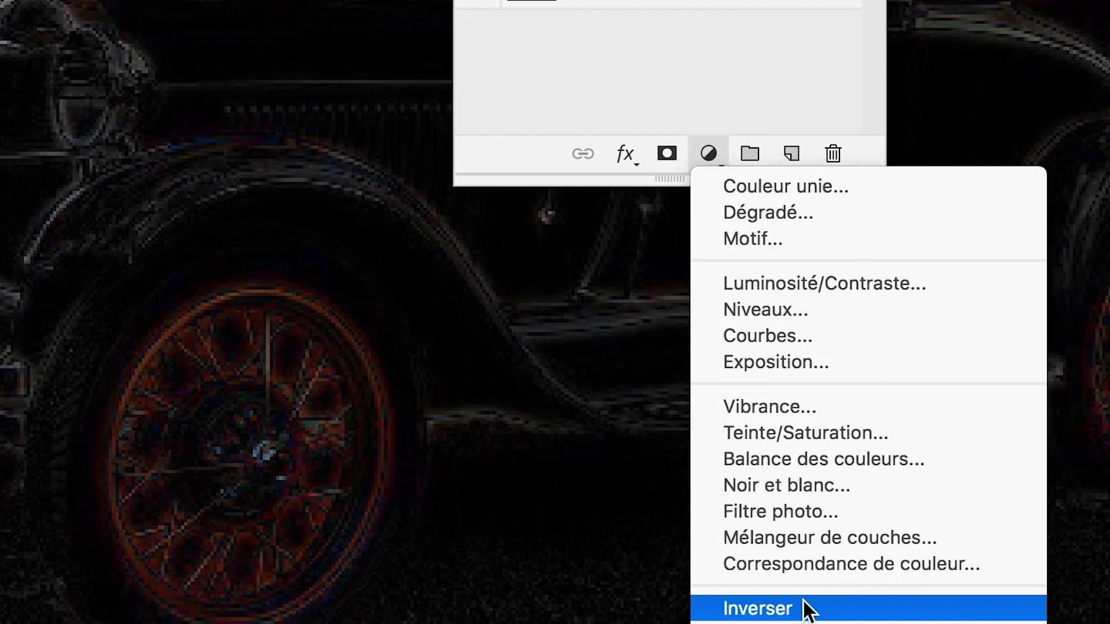
click(803, 600)
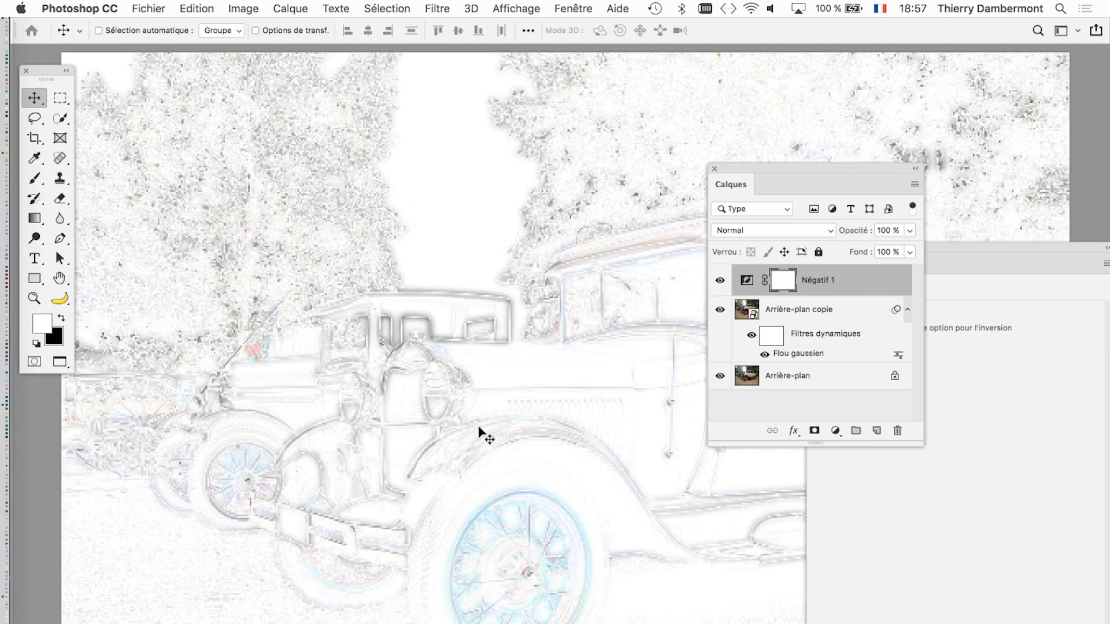
- Remove the Négatif 1 adjustment layer and the blurred Arrière-plan copie, keeping only the Arrière-plan layer
drag(789, 169, 744, 112)
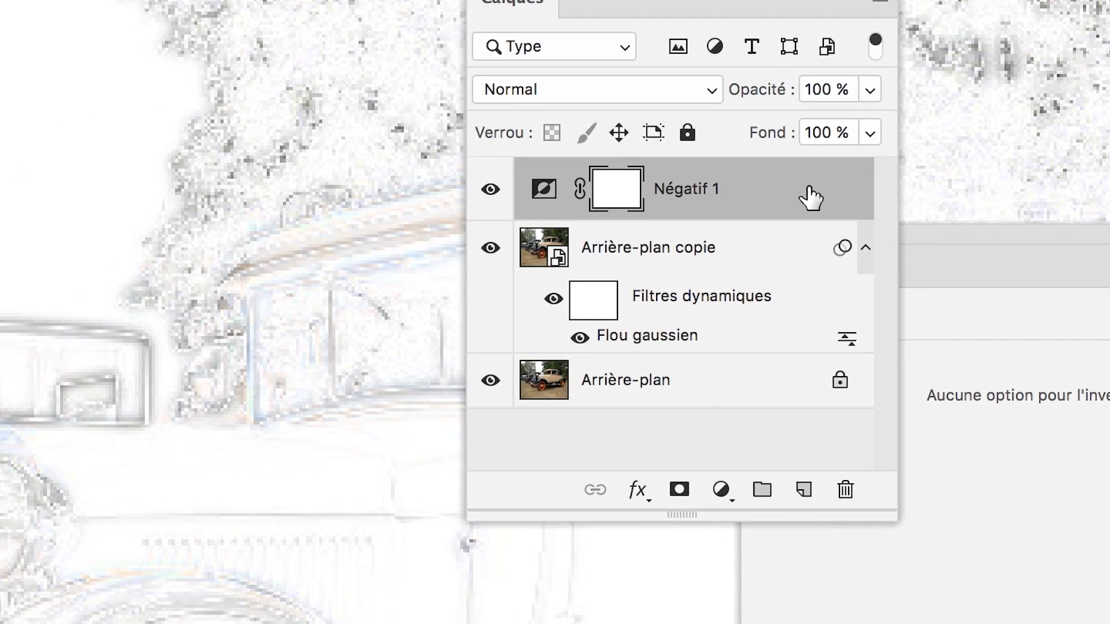
drag(875, 251, 886, 433)
drag(822, 286, 821, 287)
drag(750, 180, 819, 288)
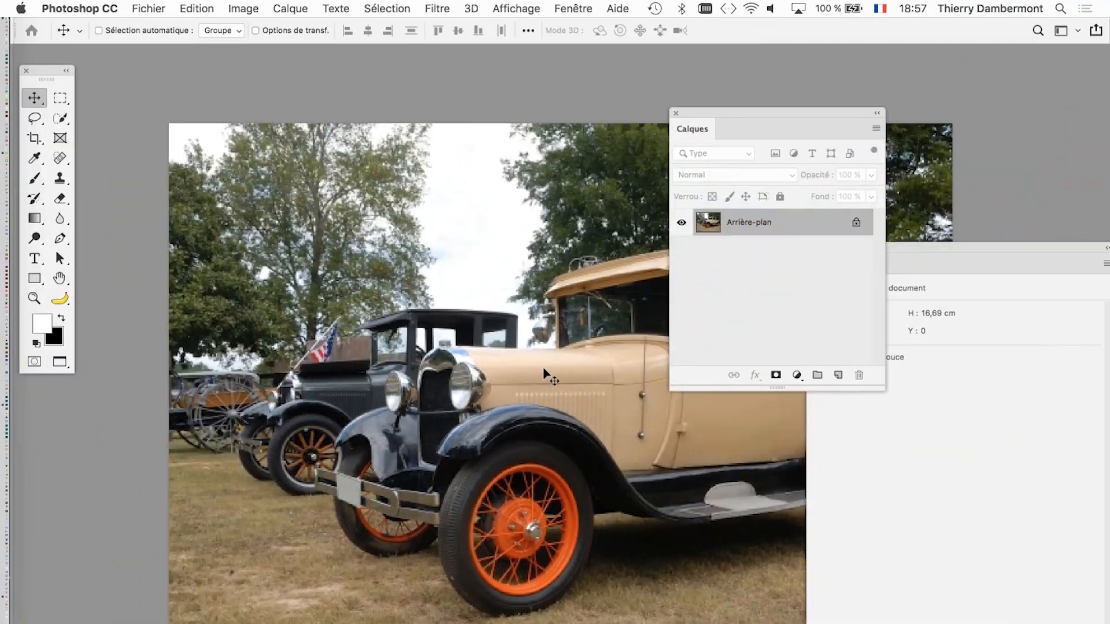
- Start an Accentuation filter on the Arrière-plan layer with a Gain of 150 % and a Rayon of 1,5 pixels
drag(704, 111, 841, 105)
drag(538, 300, 425, 205)
click(438, 7)
mouse_move(488, 295)
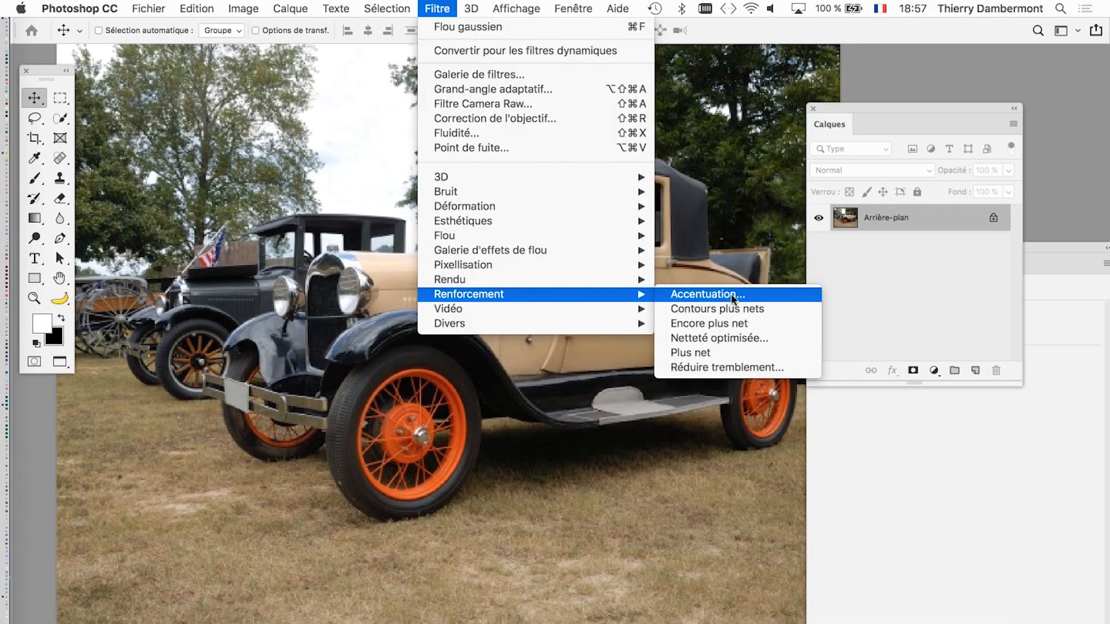
click(735, 298)
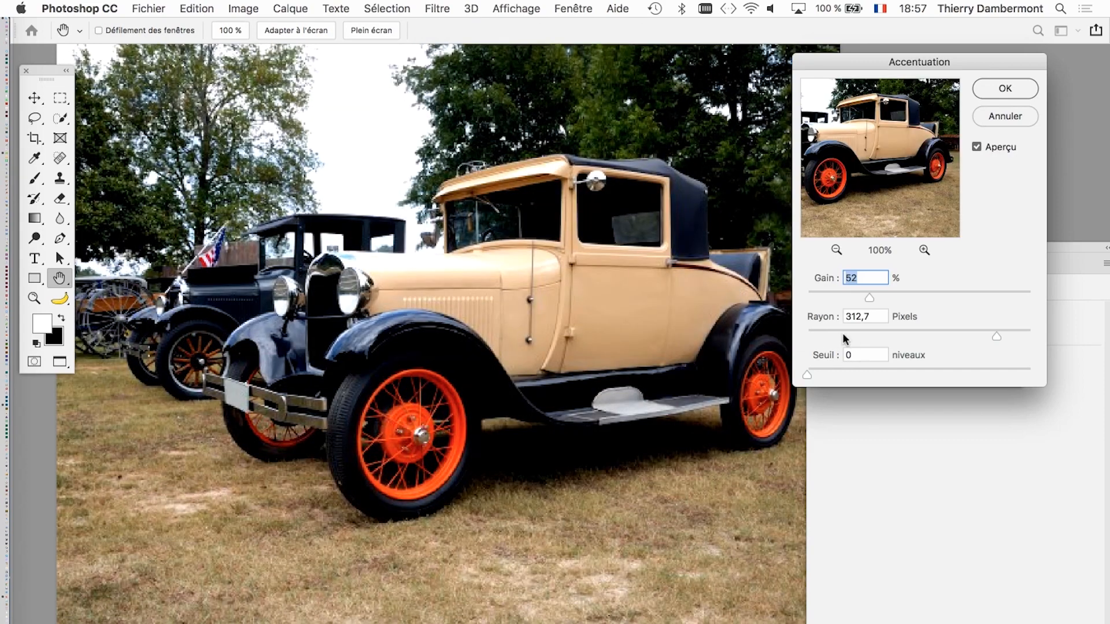
drag(842, 332, 824, 330)
drag(891, 292, 959, 292)
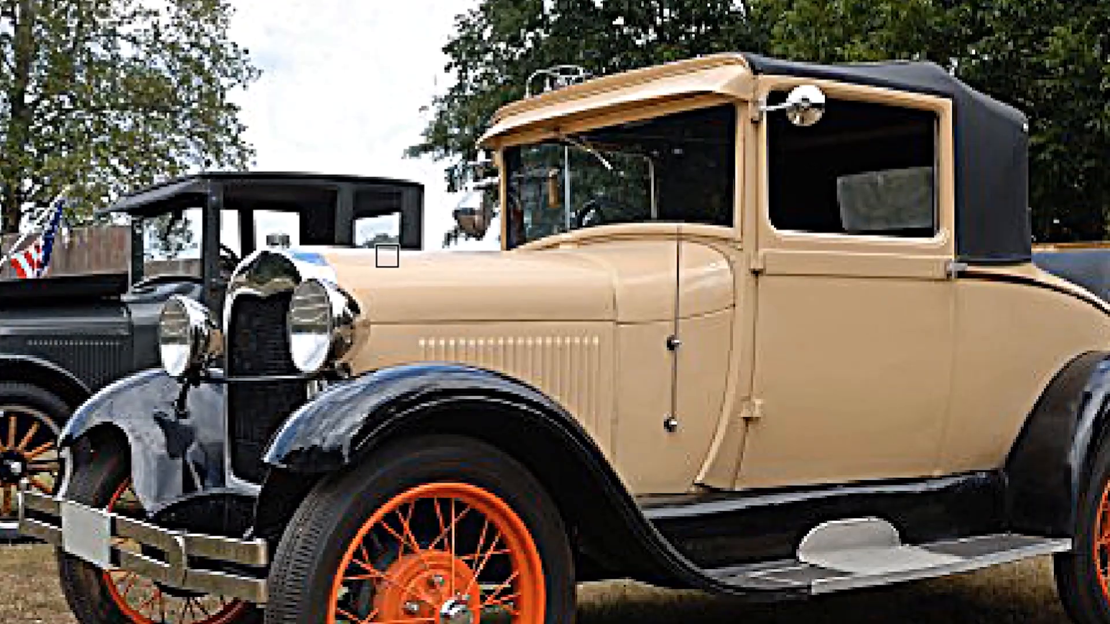
- Reduce the Accentuation Rayon to 1,3 pixels and apply the filter to the car photo
key(alt)
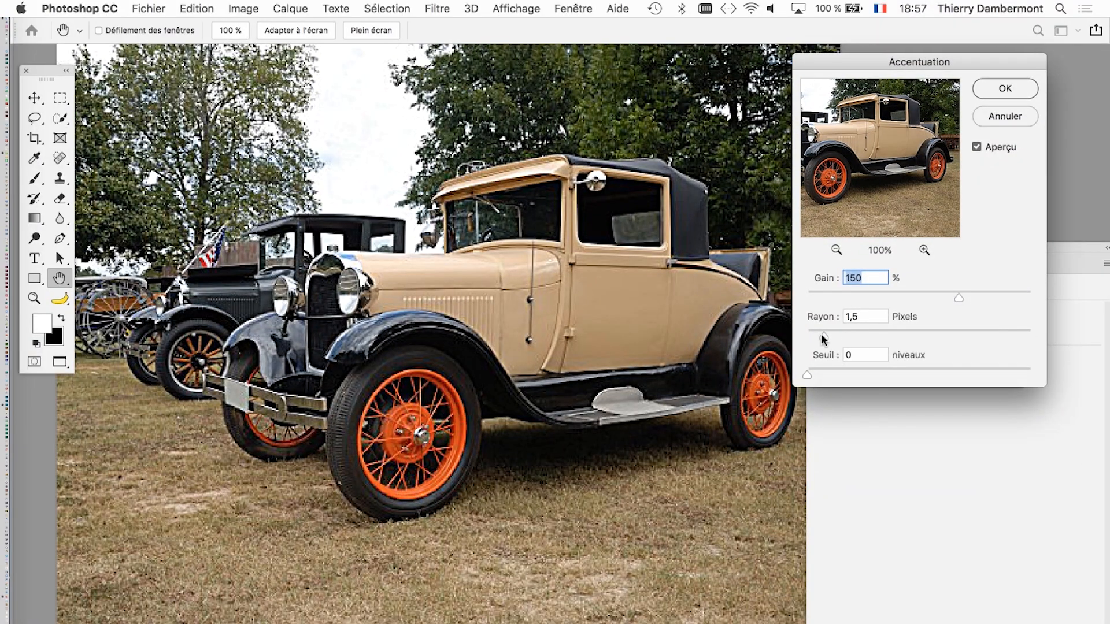
drag(824, 337, 821, 337)
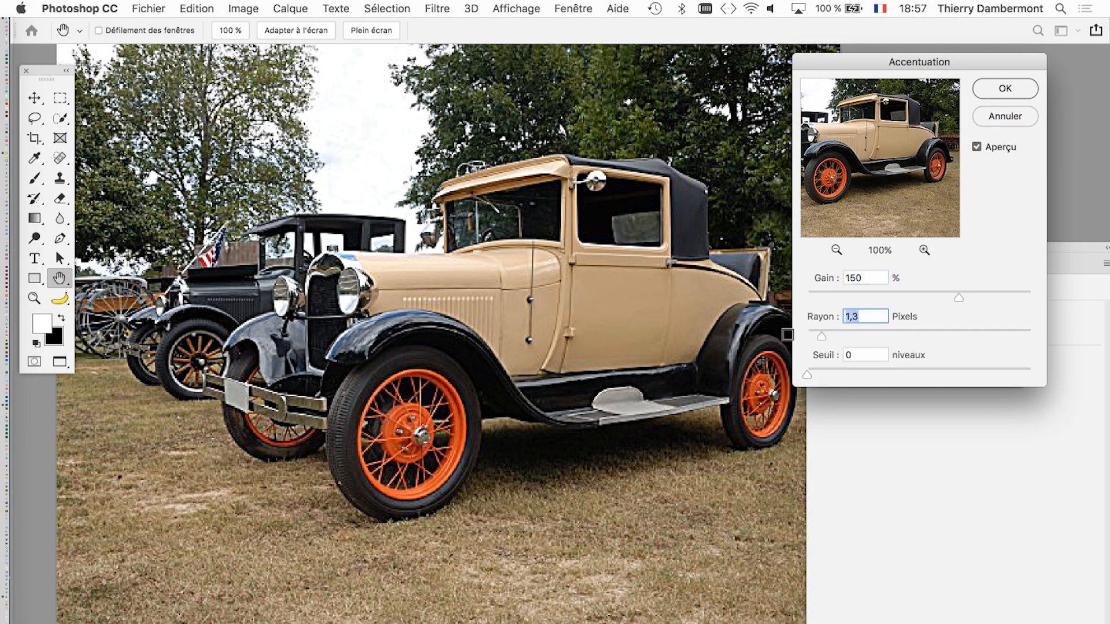
key(alt)
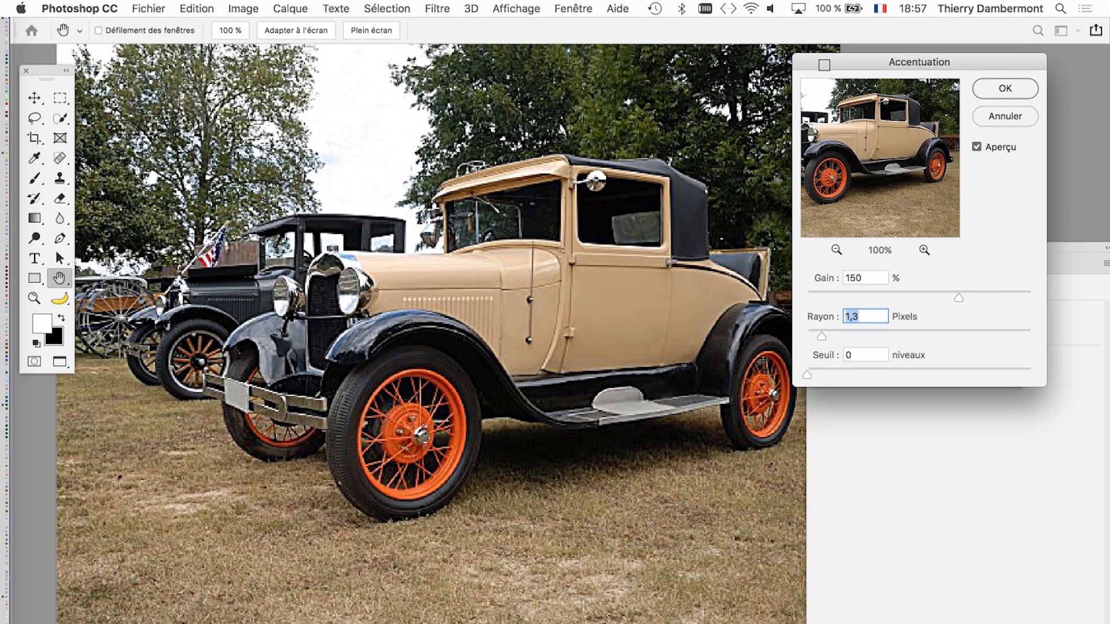
drag(825, 65, 588, 517)
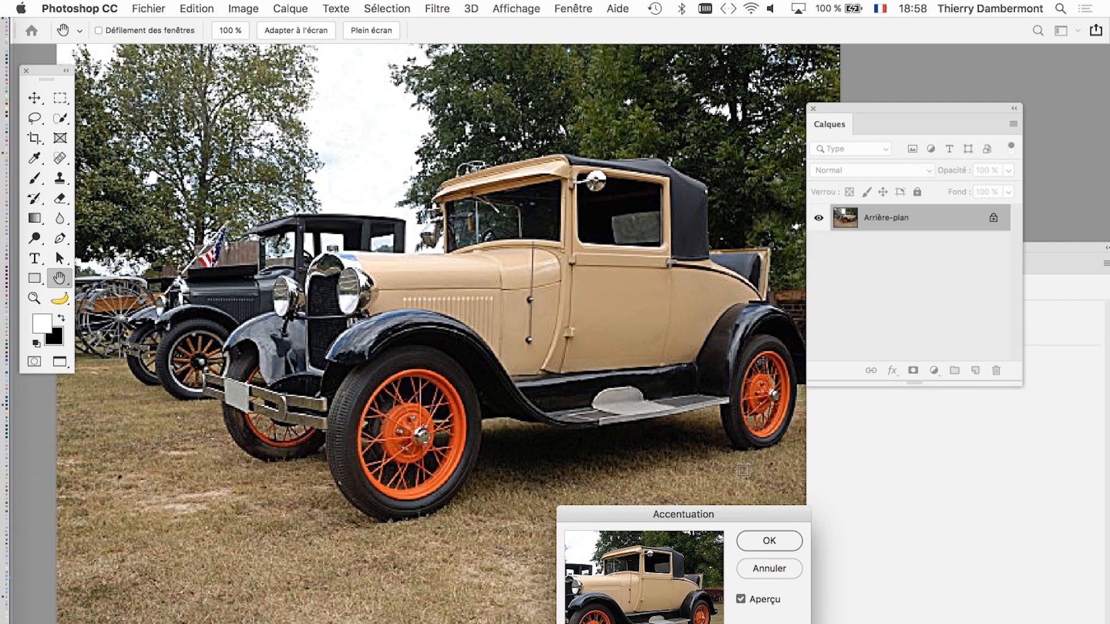
click(769, 542)
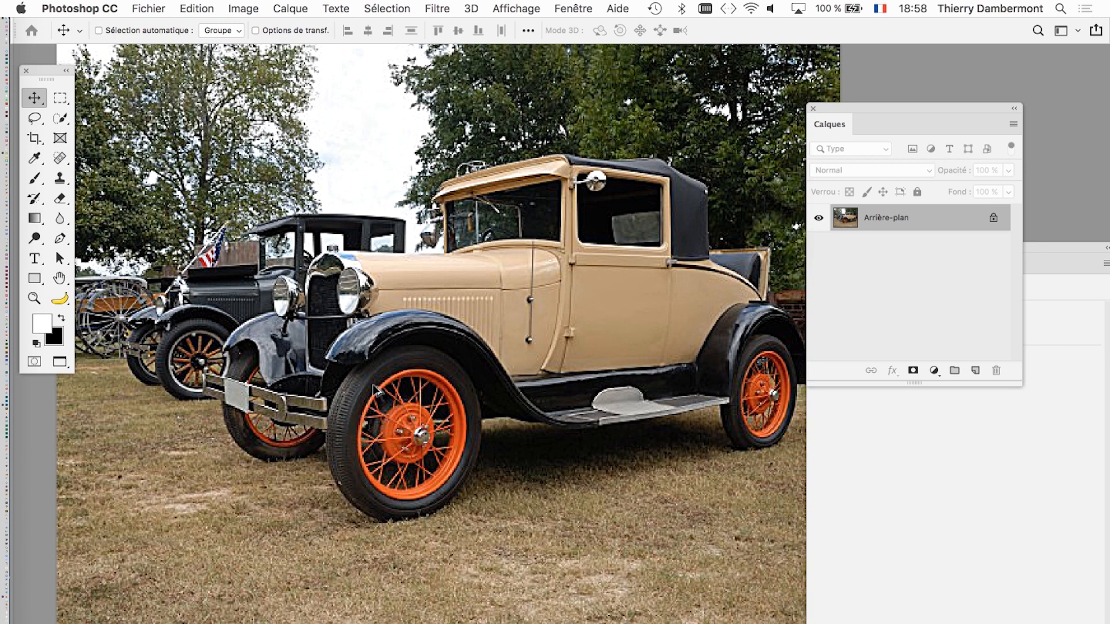
- Undo and redo the Accentuation filter repeatedly to compare the car photo before and after sharpening
scroll(373, 387, up, 1)
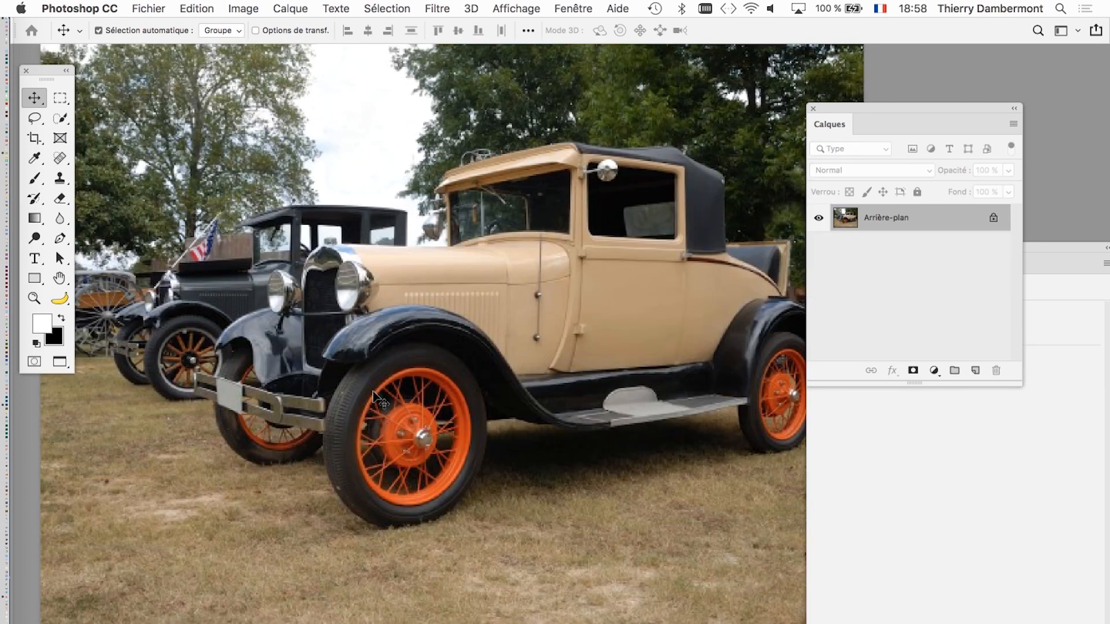
key(super+z)
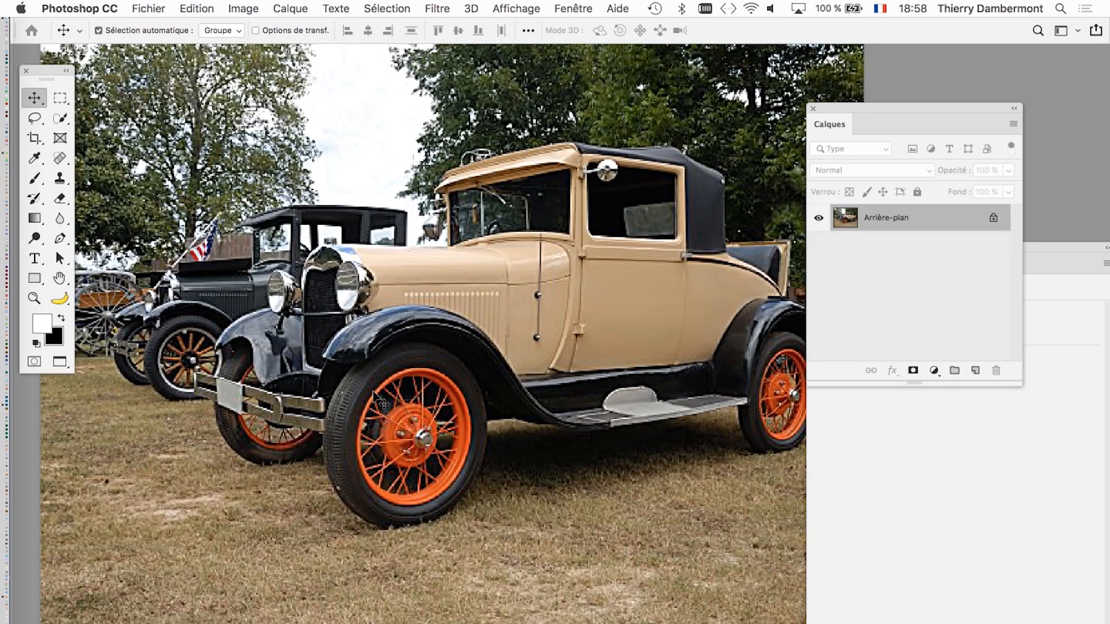
key(super+z)
key(super+z)
- Close the car photo document and hide the Propriétés and Calques panels over the library sketch image
key(super+w)
click(519, 254)
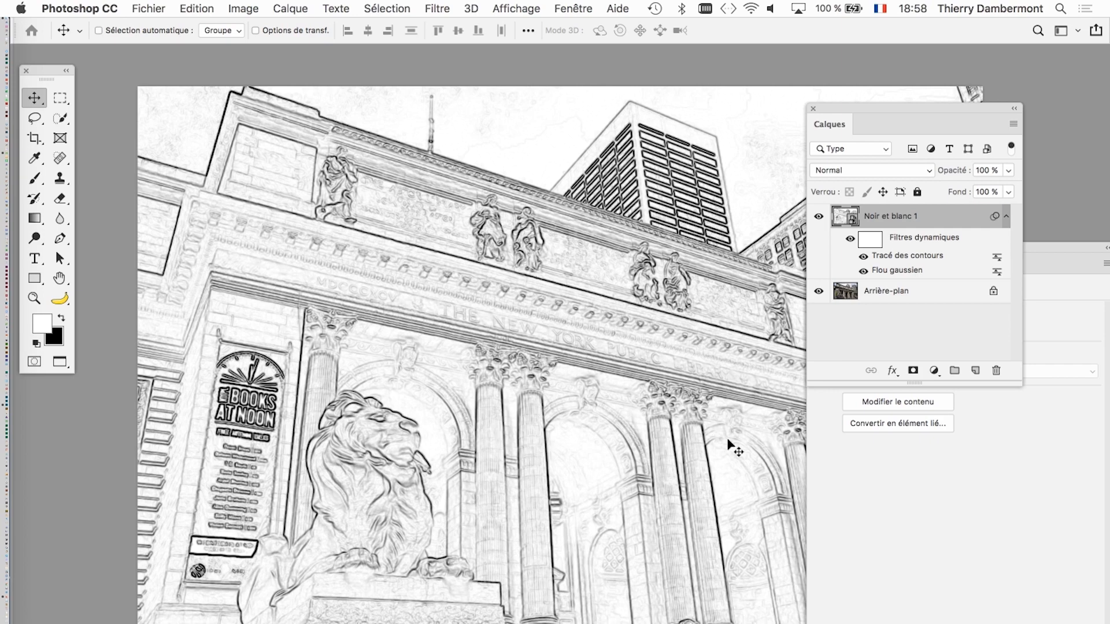
click(820, 529)
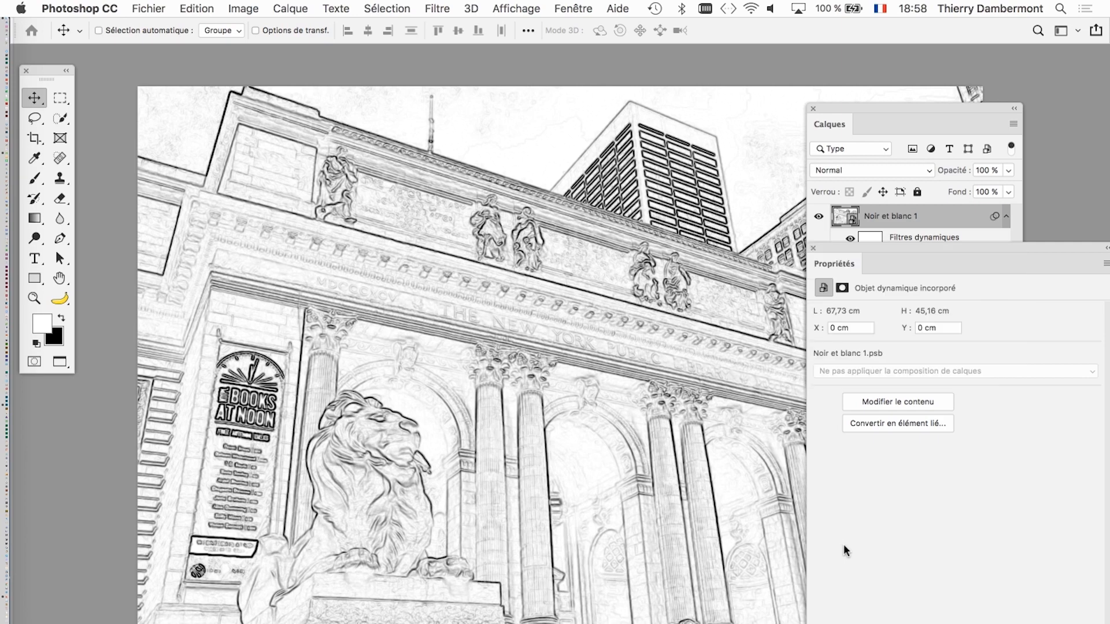
click(813, 249)
click(813, 108)
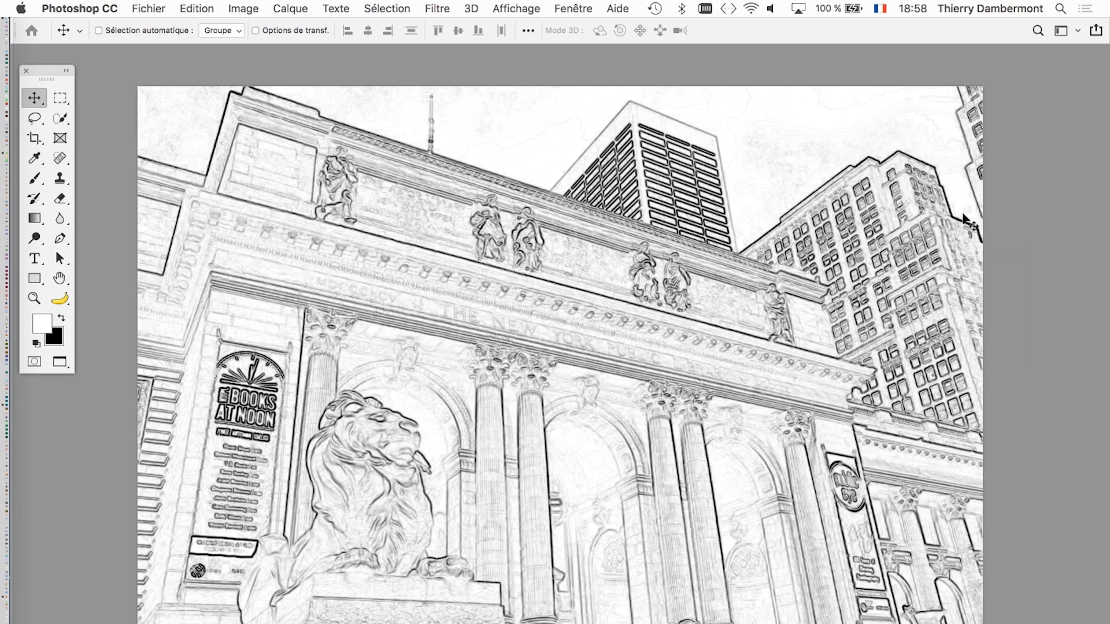